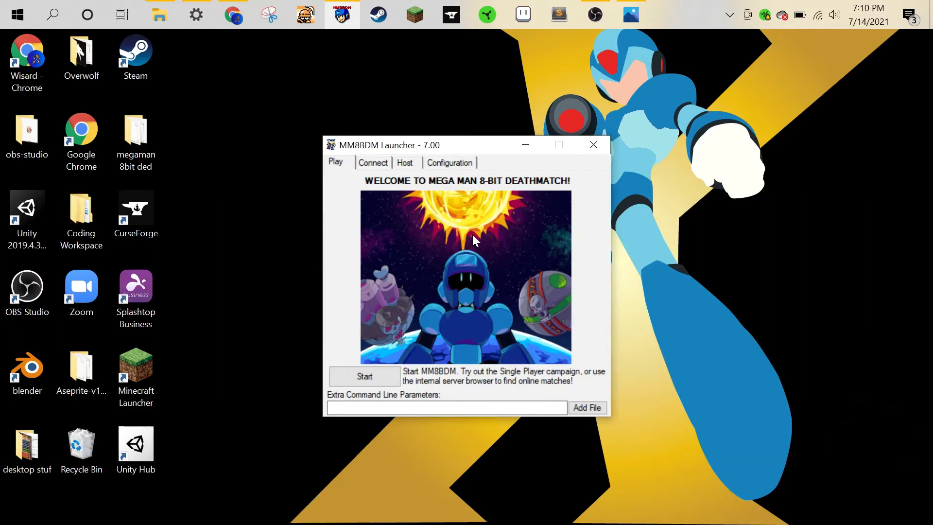
Step: On the Host tab, set the server name to server32 and launch it
{"action": "left_click", "coordinate": [413, 161]}
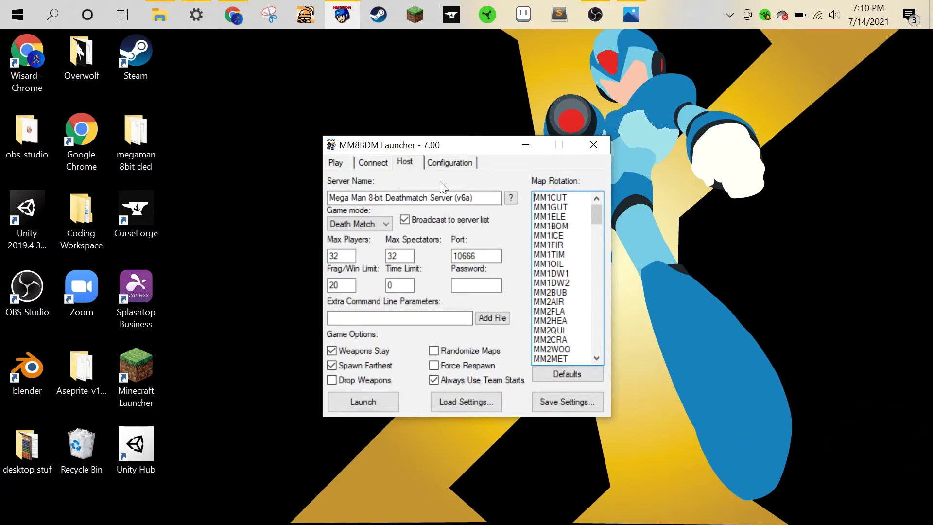
{"action": "left_click_drag", "start_coordinate": [500, 199], "coordinate": [318, 202]}
{"action": "key", "text": "BackSpace"}
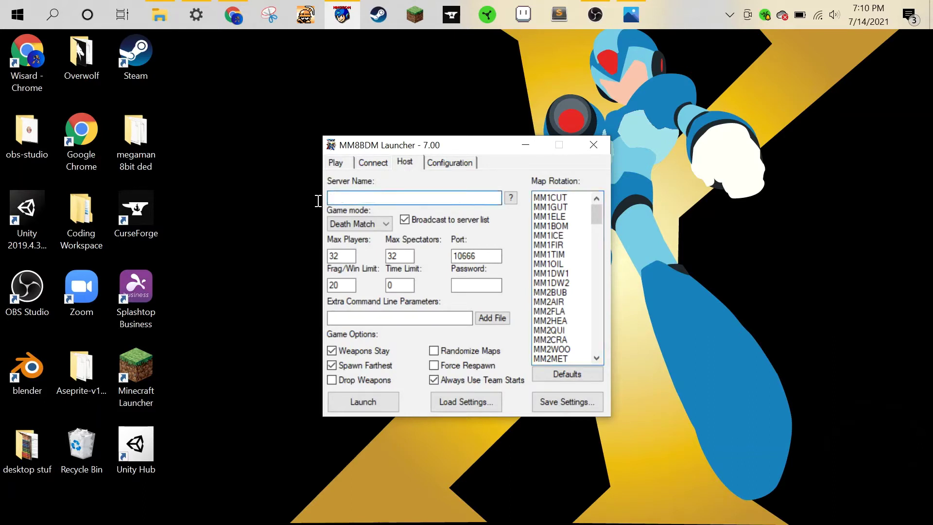
{"action": "key", "text": "ctrl+z"}
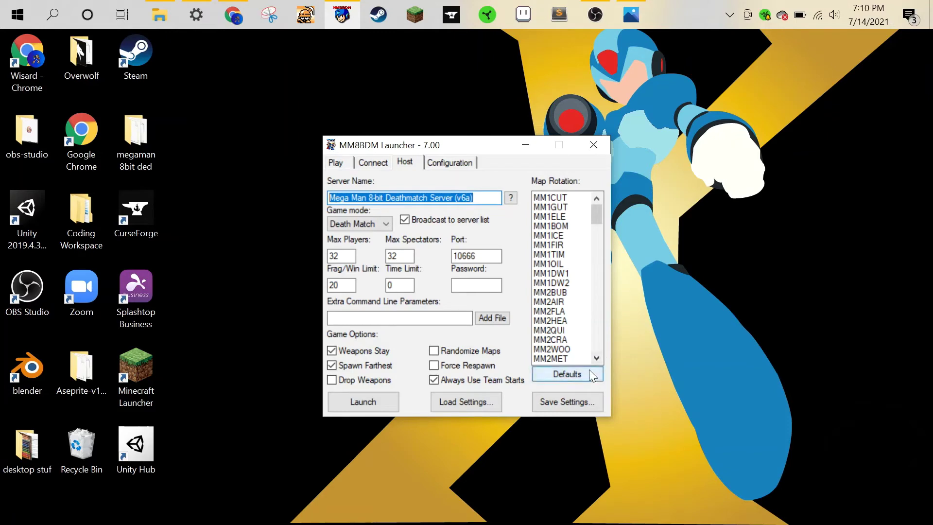
{"action": "left_click", "coordinate": [590, 370]}
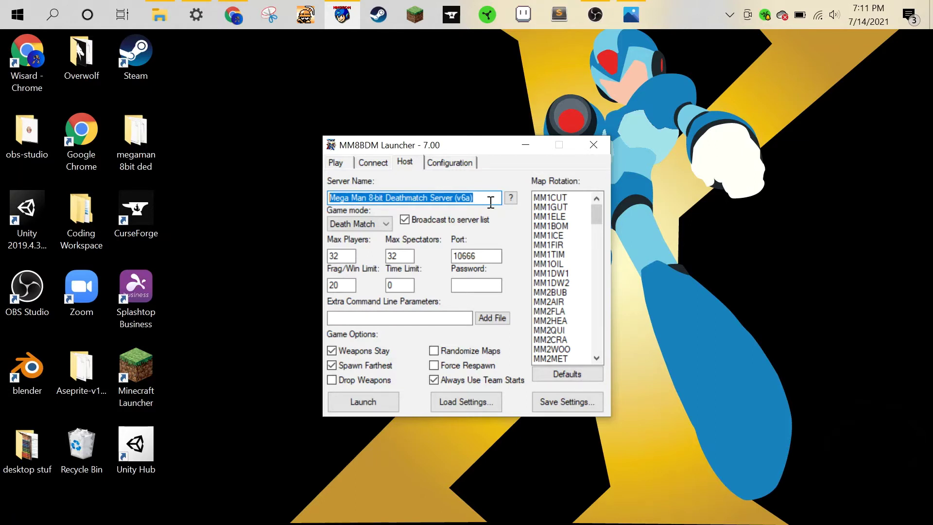
{"action": "type", "text": "server"}
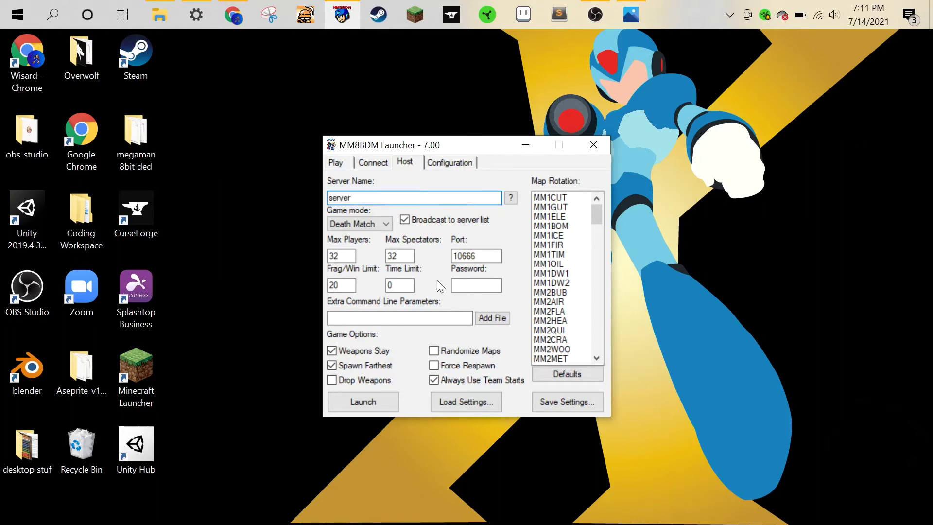
{"action": "type", "text": "32"}
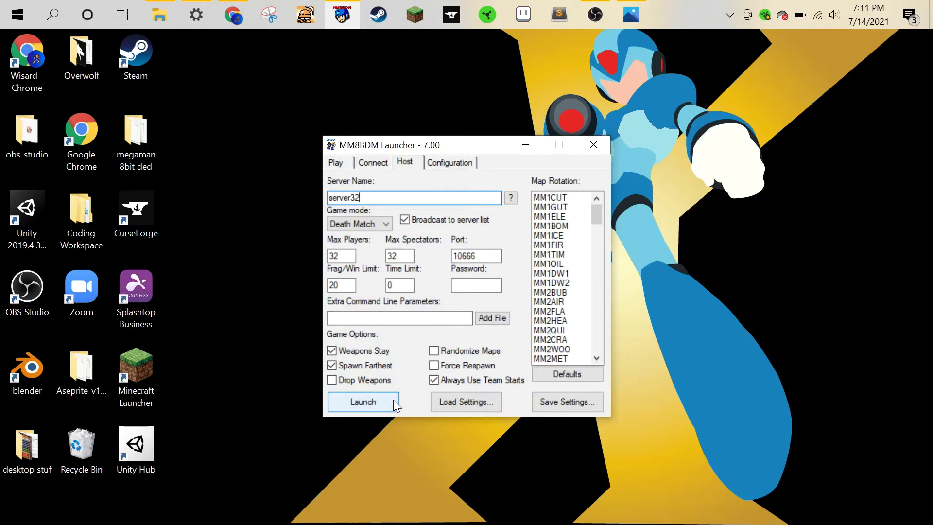
{"action": "left_click", "coordinate": [393, 400]}
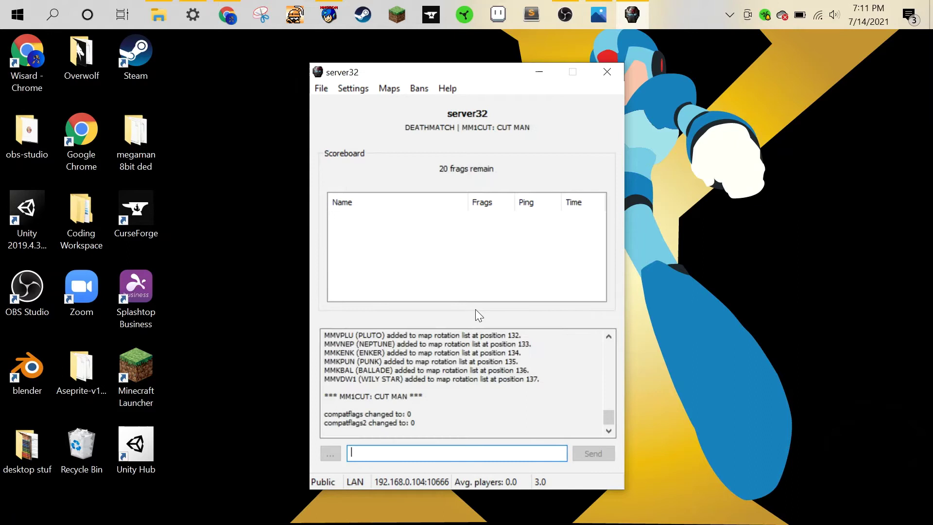
Step: Let server32 finish loading MM1CUT: Cut Man, then click the log and the input box
{"action": "left_click", "coordinate": [429, 423]}
{"action": "left_click", "coordinate": [456, 252]}
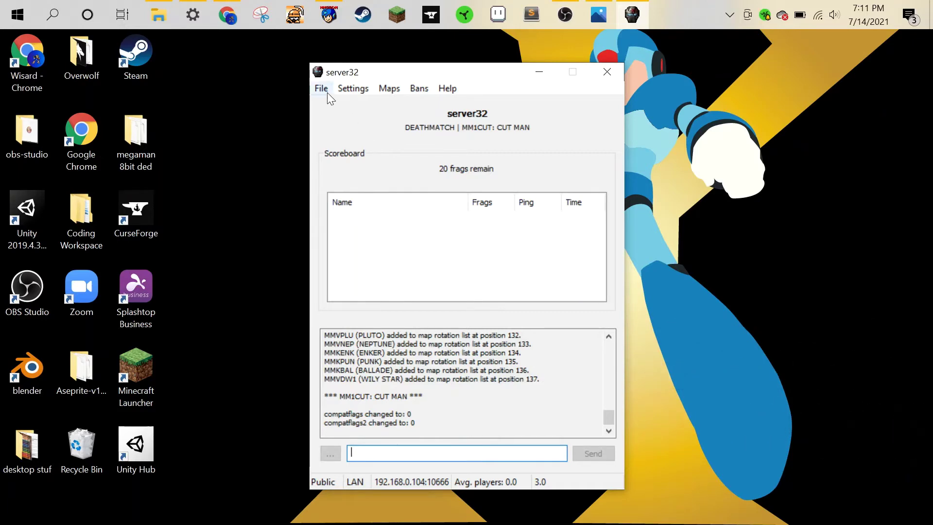
Step: In the server configuration's Gameplay settings, set the game mode to Terminator
{"action": "left_click", "coordinate": [349, 88]}
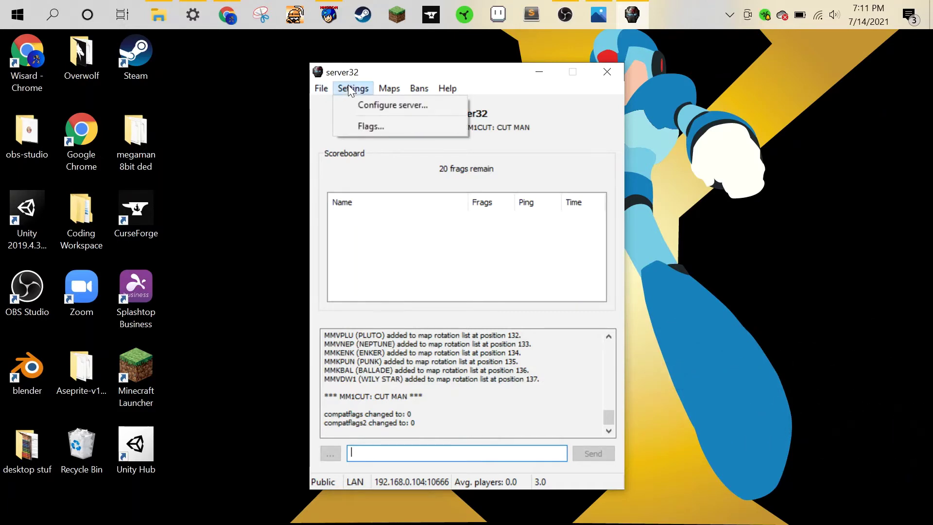
{"action": "left_click", "coordinate": [373, 103]}
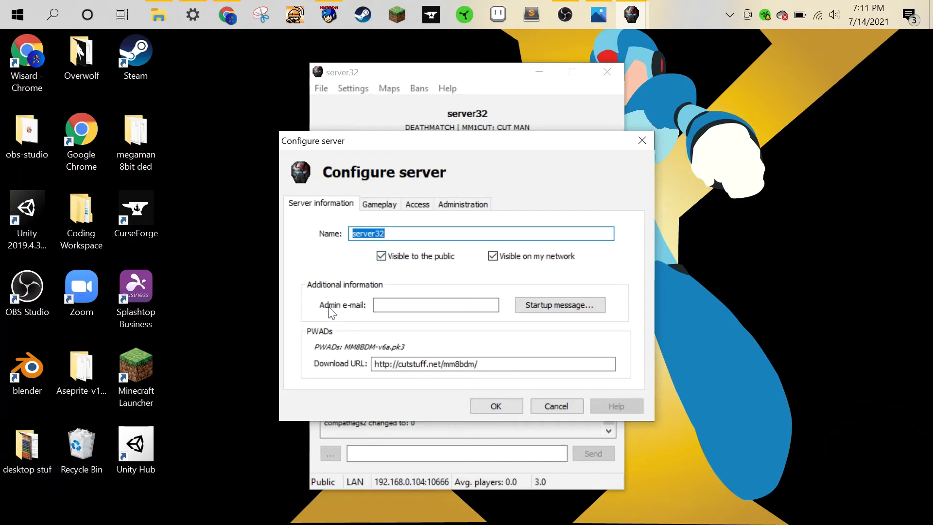
{"action": "left_click", "coordinate": [378, 204]}
{"action": "left_click", "coordinate": [408, 241]}
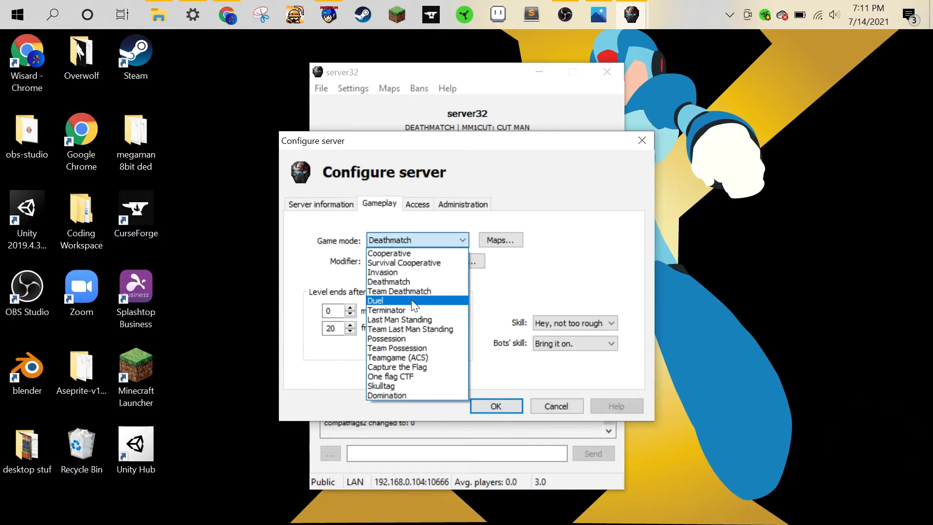
{"action": "left_click", "coordinate": [409, 311]}
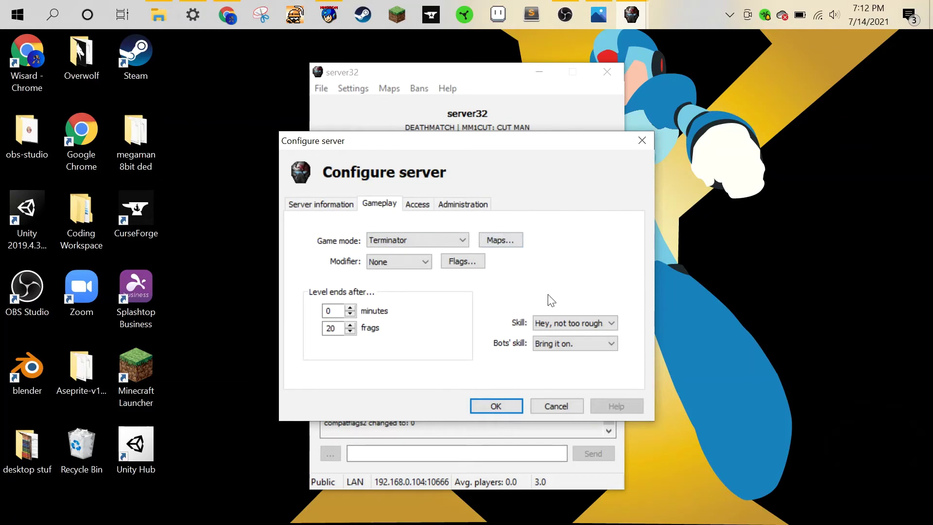
Step: Set player and bot skill to Nightmare!, apply the configuration, and restart the map
{"action": "left_click", "coordinate": [575, 323]}
{"action": "left_click", "coordinate": [561, 374]}
{"action": "left_click", "coordinate": [602, 343]}
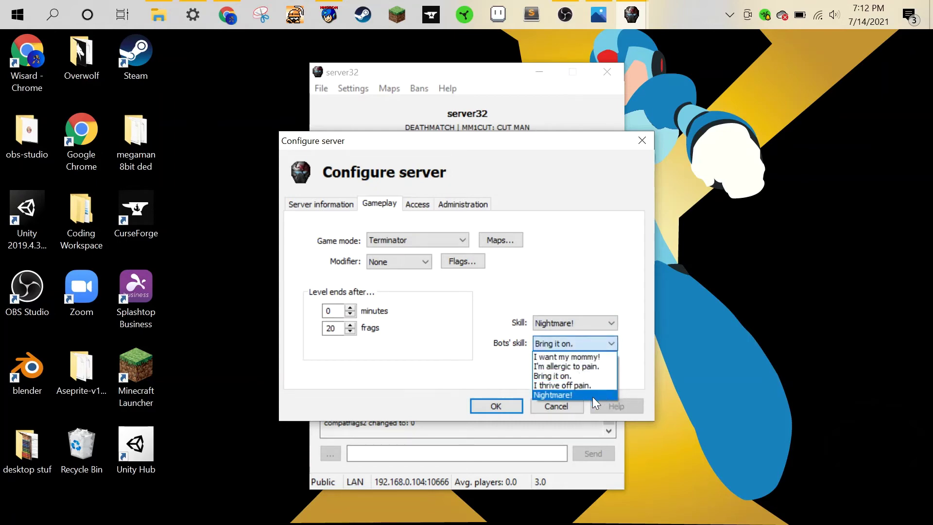
{"action": "left_click", "coordinate": [561, 395]}
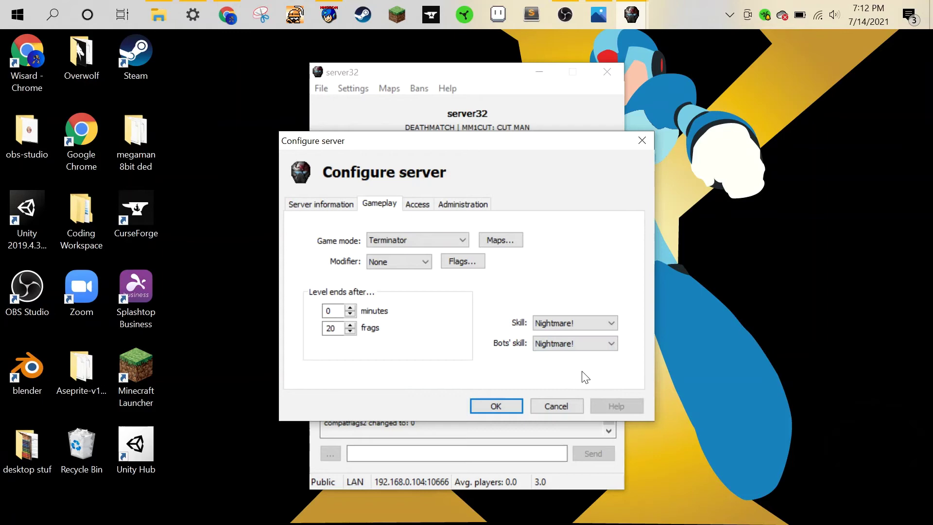
{"action": "left_click", "coordinate": [419, 206]}
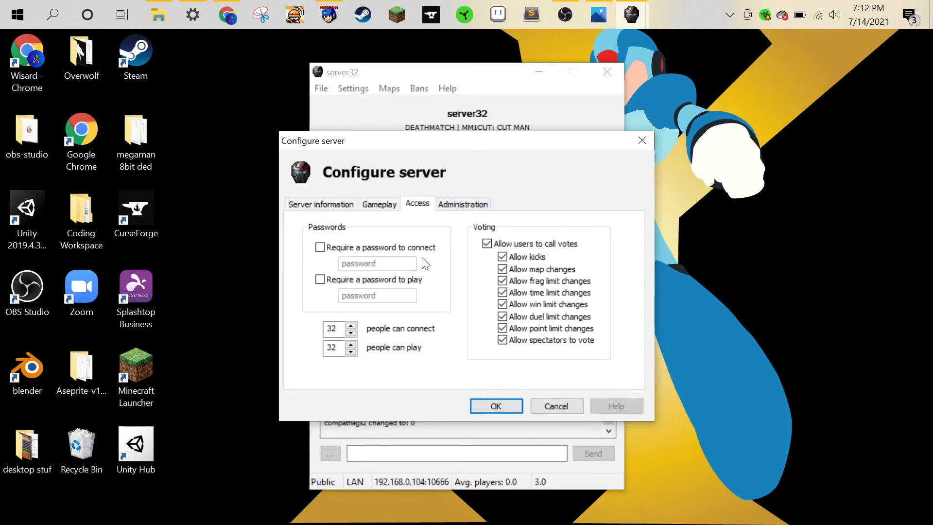
{"action": "left_click", "coordinate": [465, 206]}
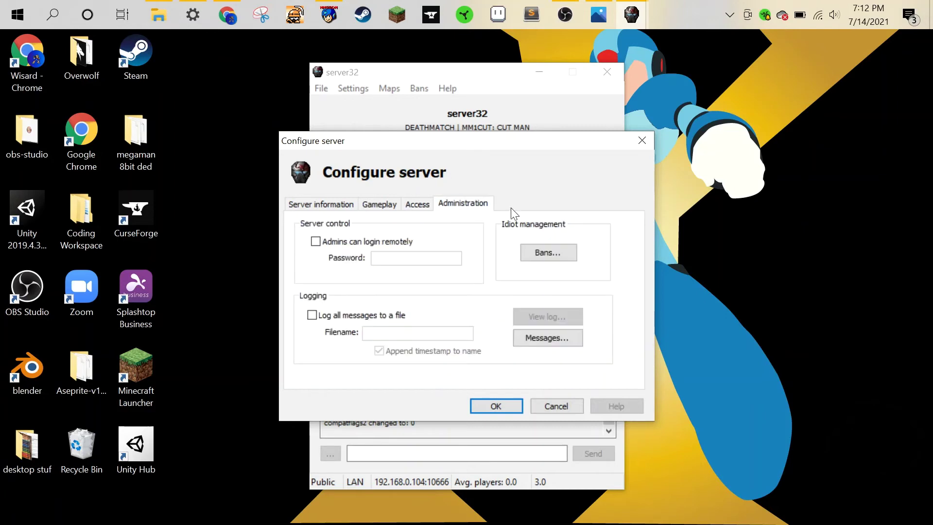
{"action": "left_click", "coordinate": [496, 406]}
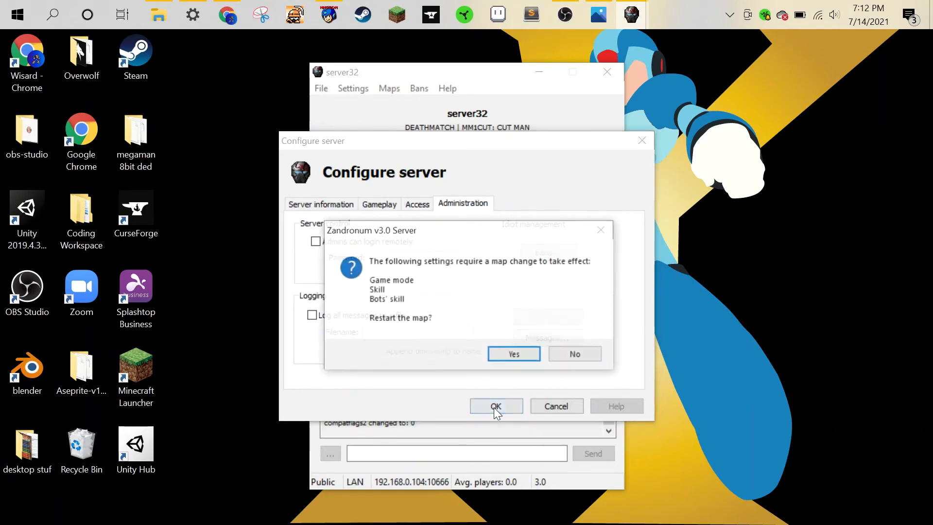
{"action": "left_click", "coordinate": [508, 359]}
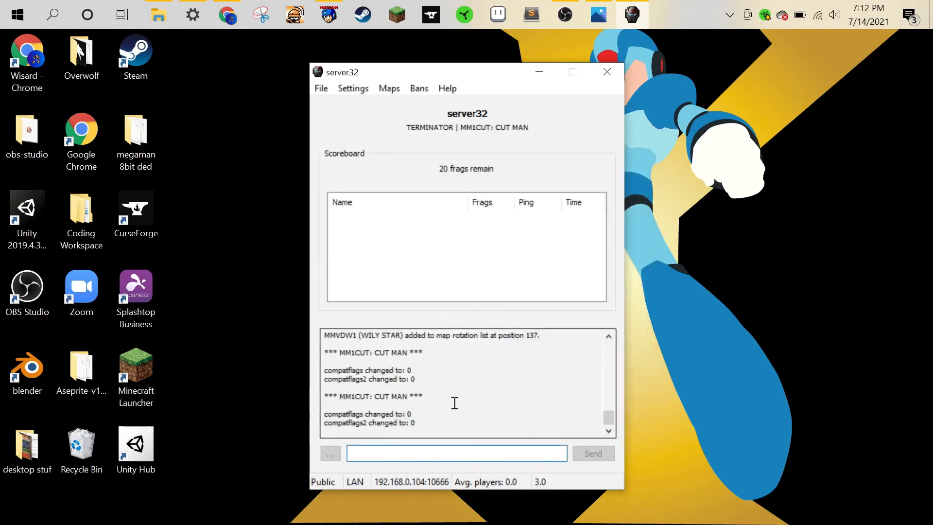
{"action": "left_click_drag", "start_coordinate": [435, 423], "coordinate": [327, 380]}
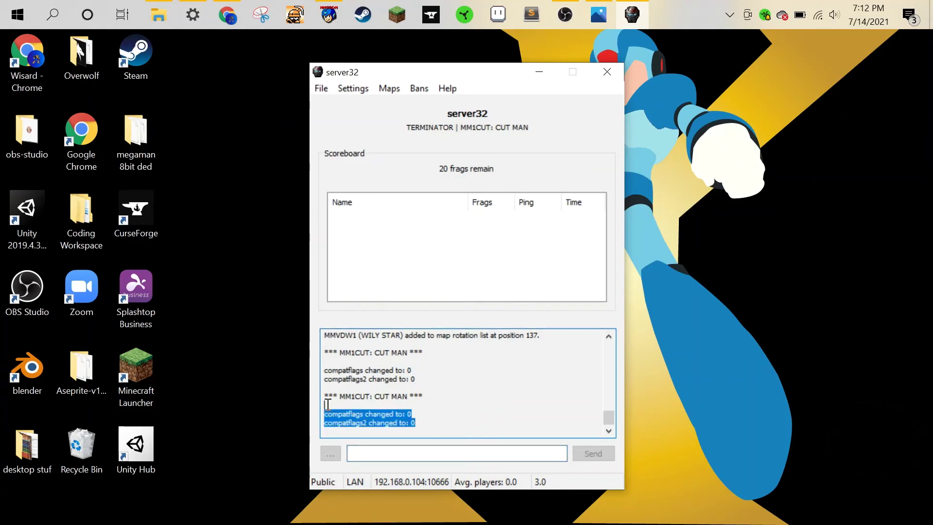
{"action": "left_click", "coordinate": [458, 407]}
{"action": "left_click", "coordinate": [444, 423]}
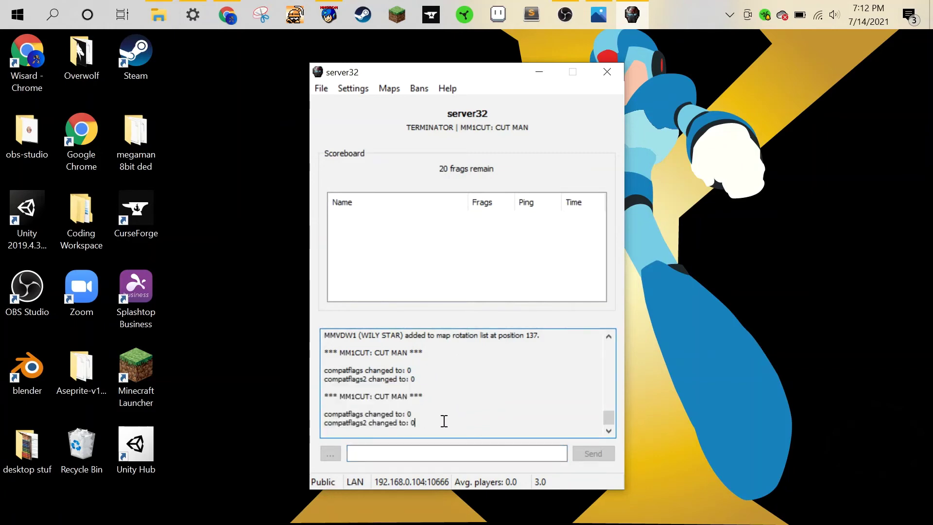
{"action": "left_click", "coordinate": [327, 94]}
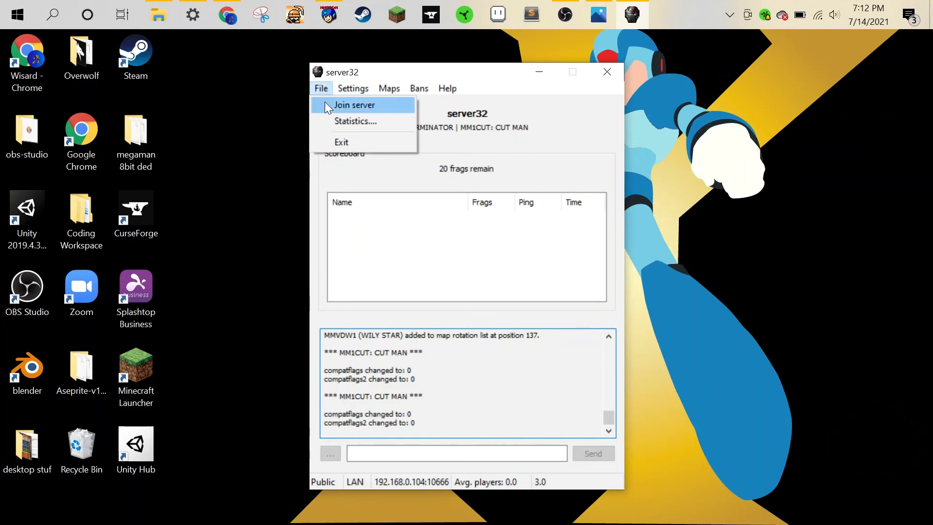
{"action": "left_click", "coordinate": [354, 104]}
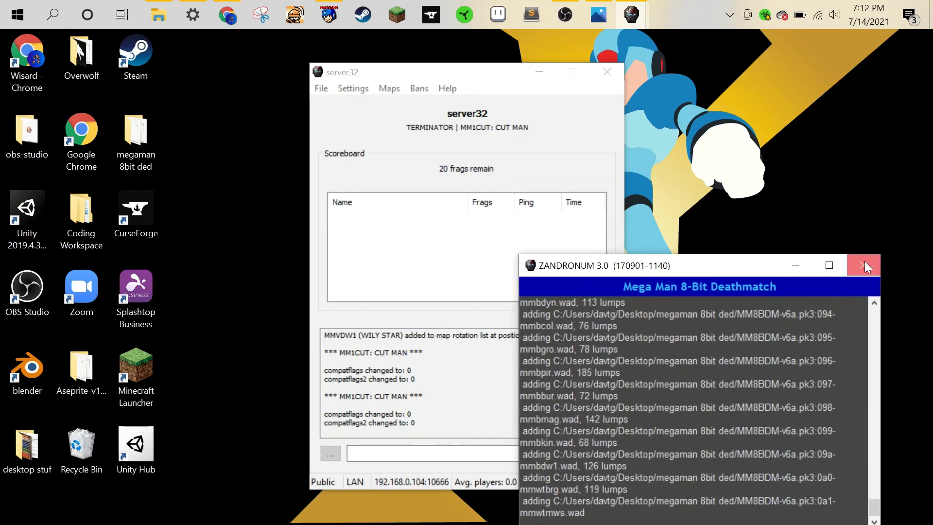
{"action": "left_click", "coordinate": [864, 264]}
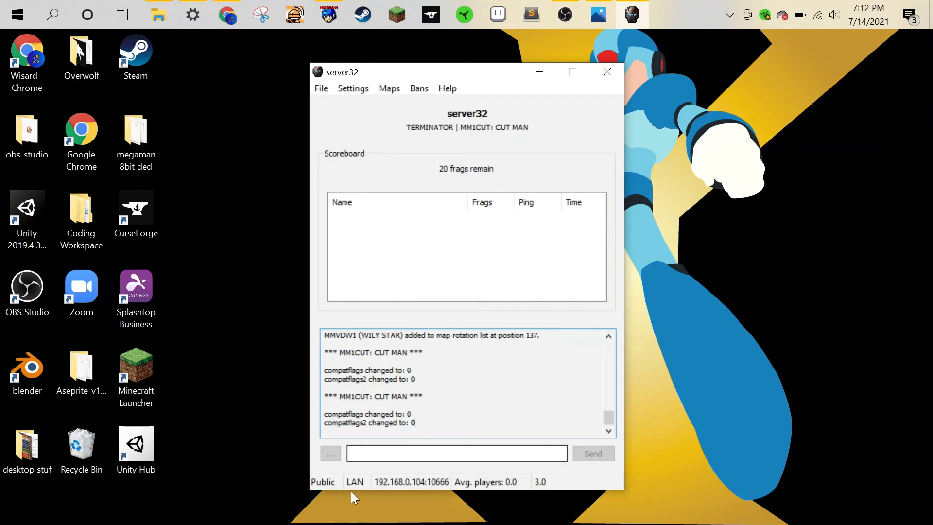
Step: Copy the IP 192.168.0.104:10666 to the clipboard and check the log's confirmation line
{"action": "left_click", "coordinate": [378, 482]}
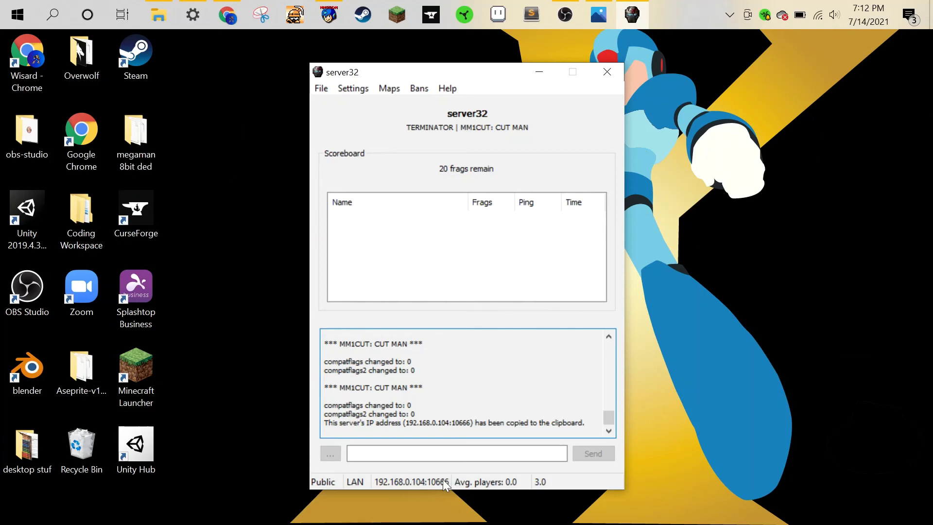
{"action": "left_click_drag", "start_coordinate": [324, 423], "coordinate": [545, 437]}
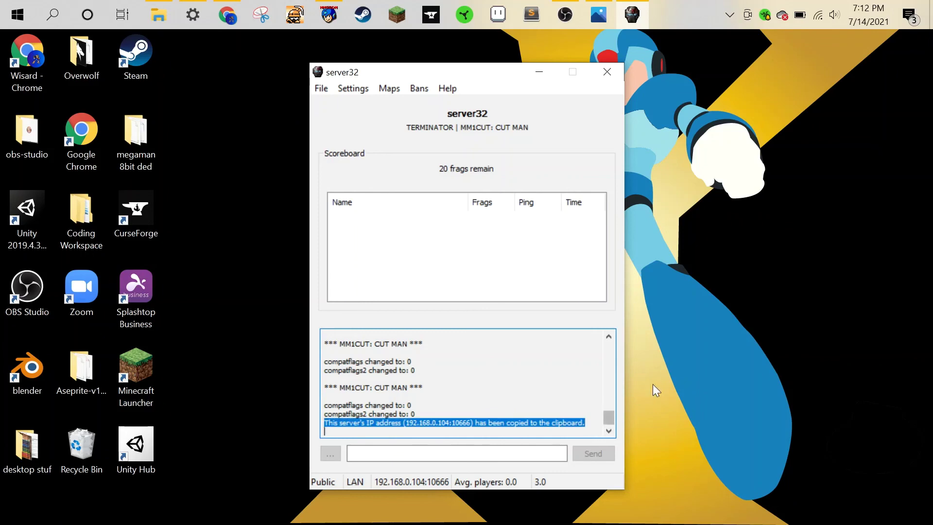
{"action": "left_click", "coordinate": [734, 348]}
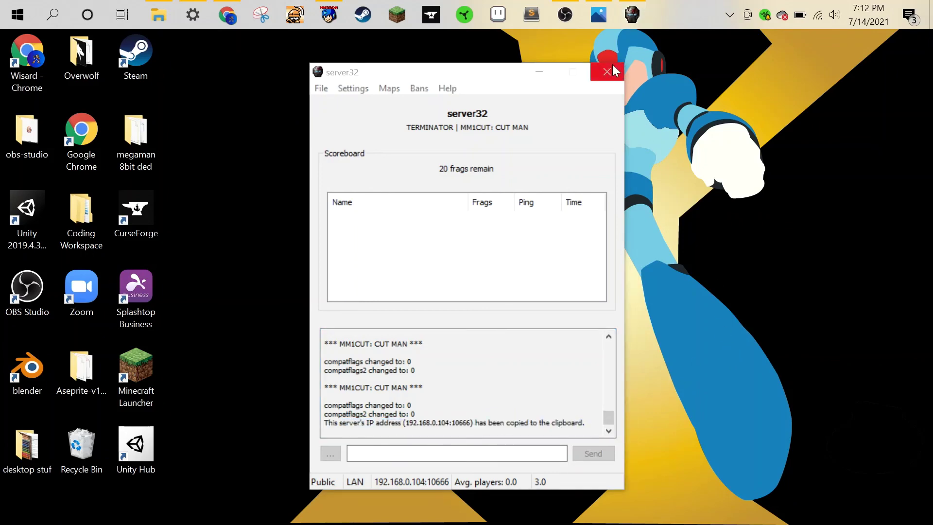